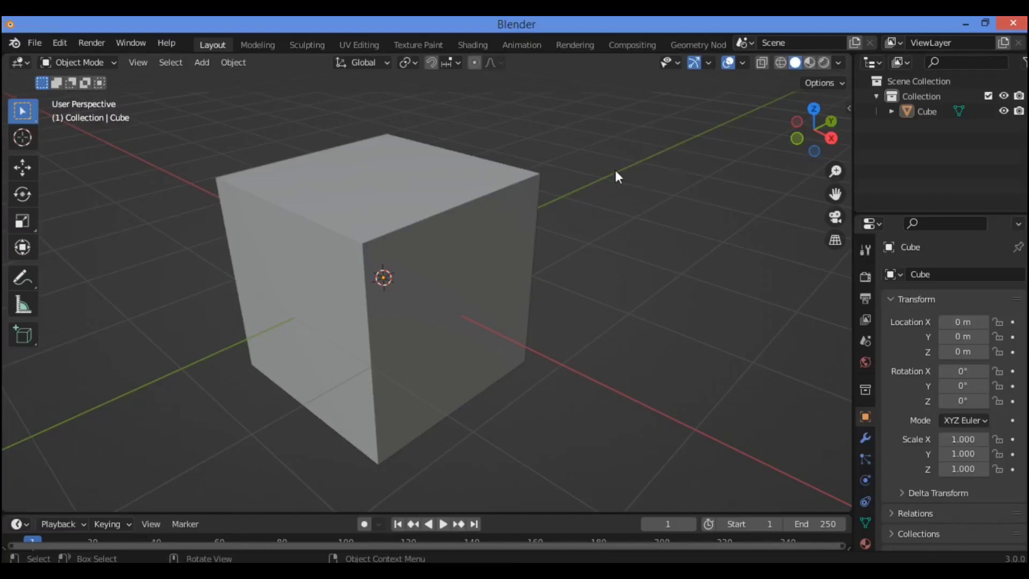
# Review the Cracks and Damage maker add-on in the preferences and browse the Desktop folder for installable add-on files.
pyautogui.click(59, 42)
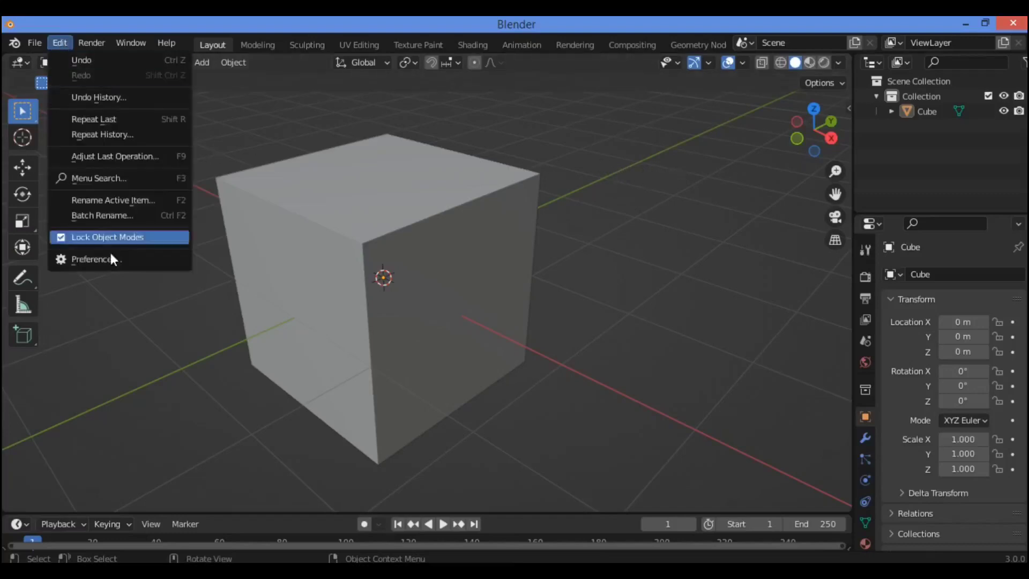
pyautogui.click(117, 264)
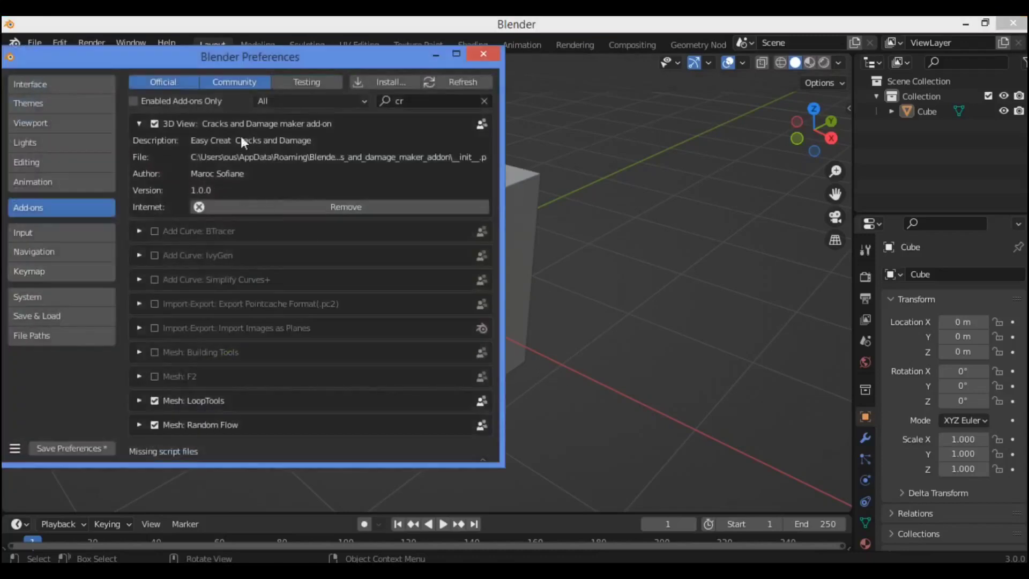
pyautogui.click(421, 99)
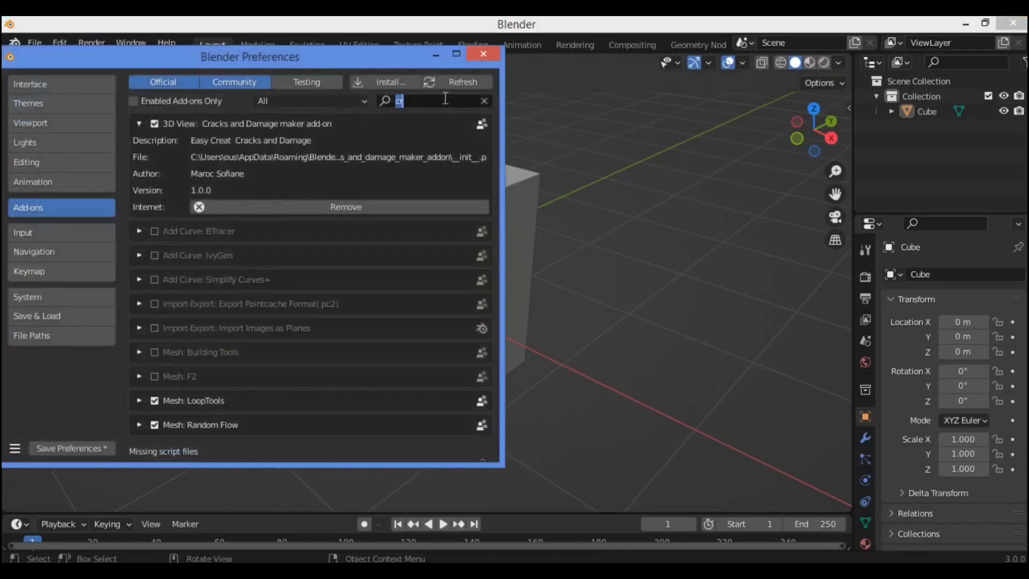
pyautogui.click(371, 81)
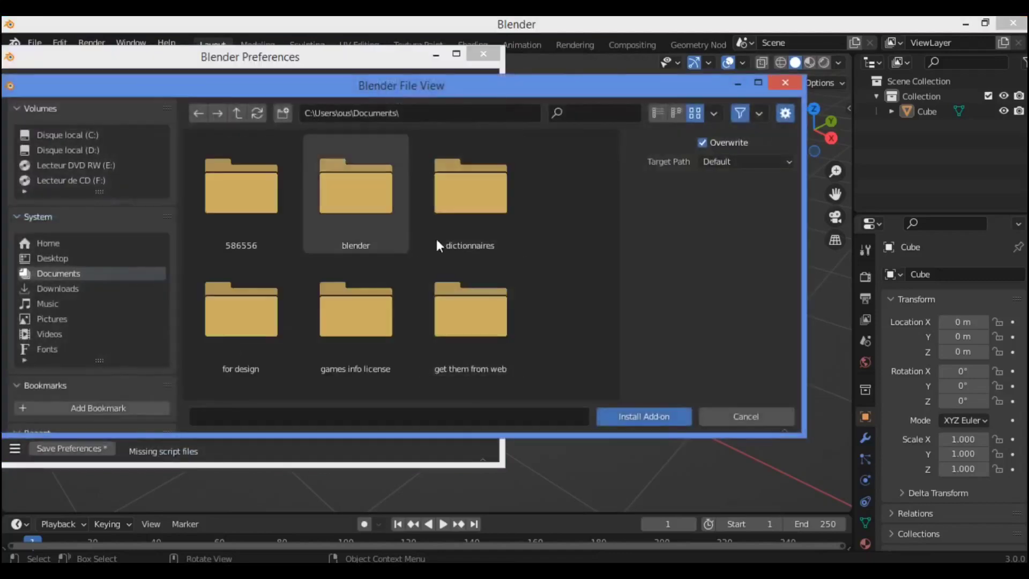
pyautogui.click(81, 257)
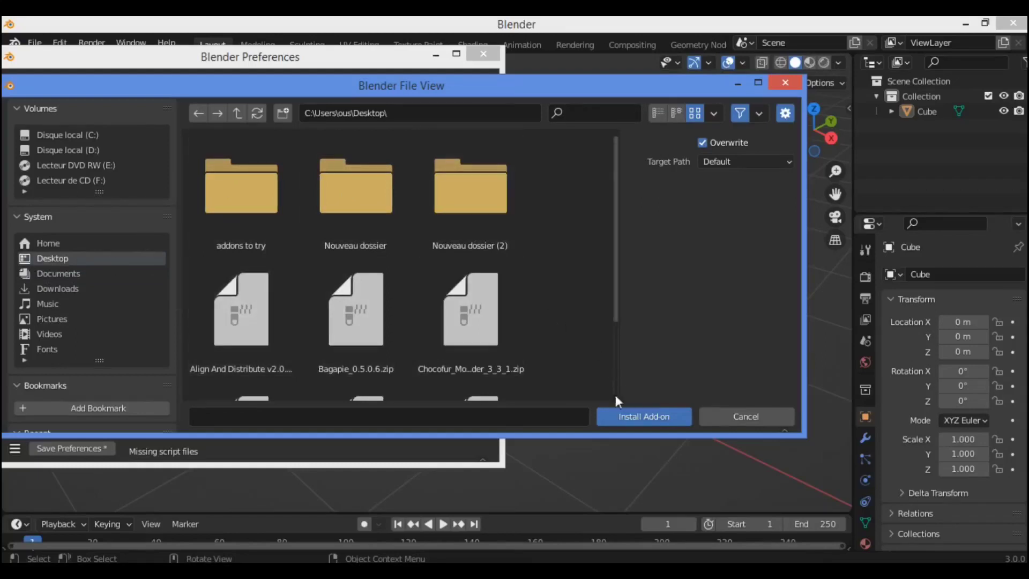
pyautogui.click(785, 82)
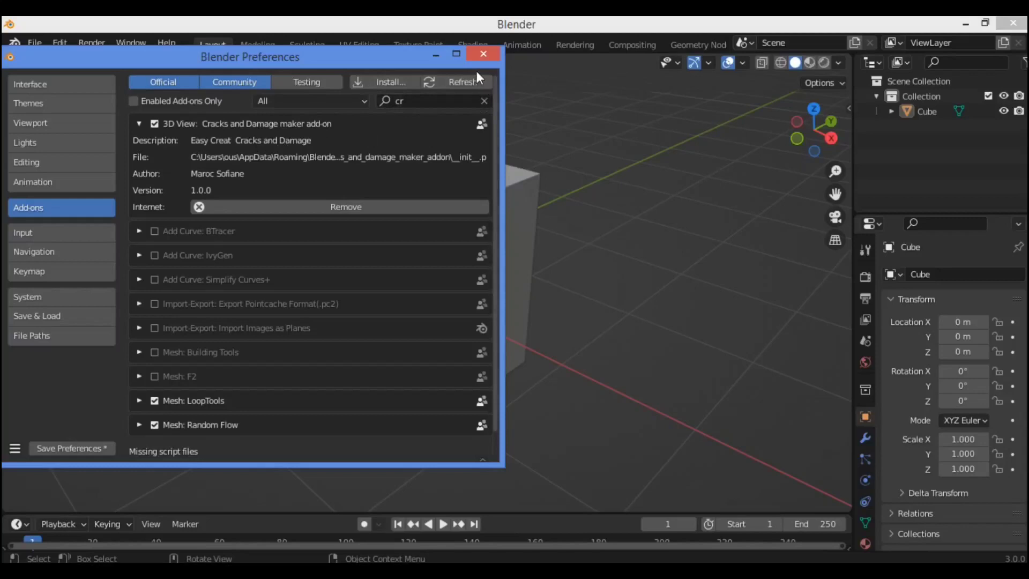
pyautogui.click(497, 52)
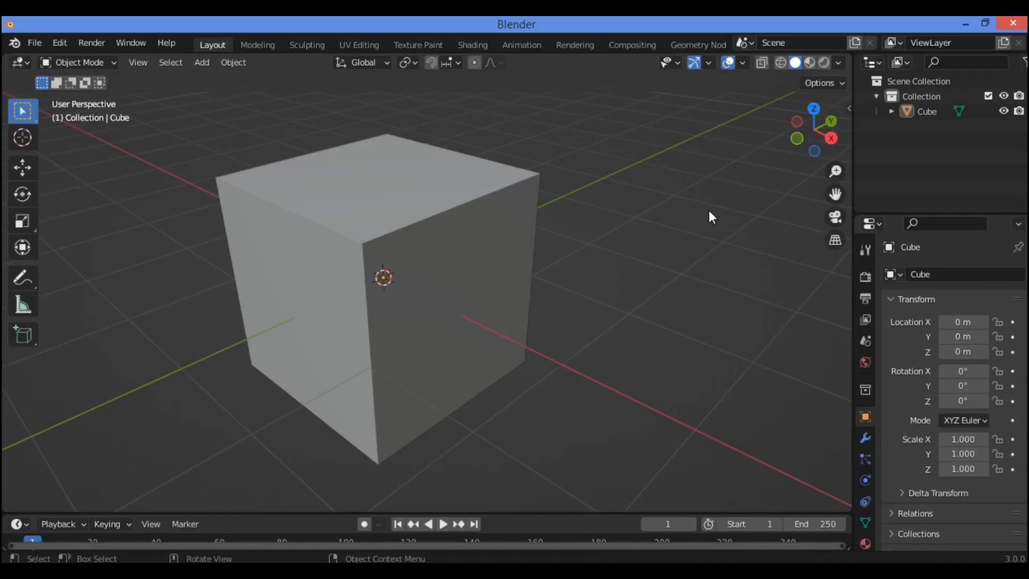
# Show the Cracks and Damage maker tools and apply Edge Damage to the cube.
pyautogui.press('n')
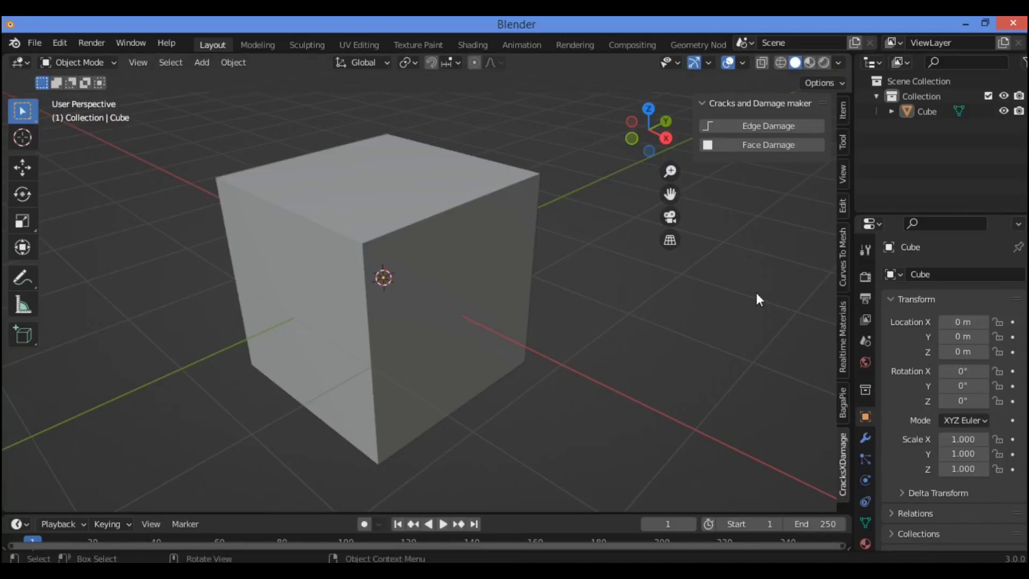
pyautogui.click(450, 247)
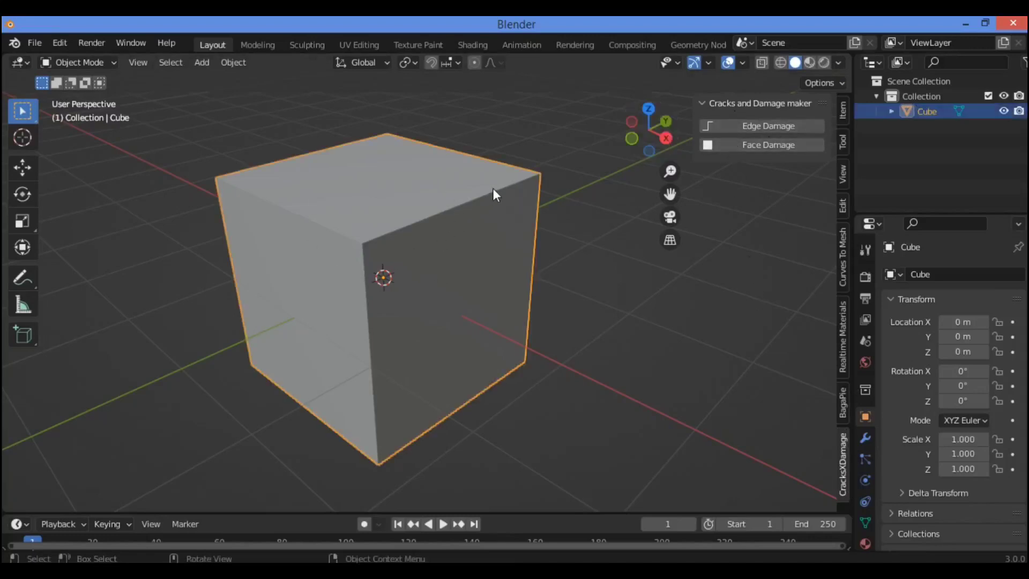
pyautogui.click(761, 125)
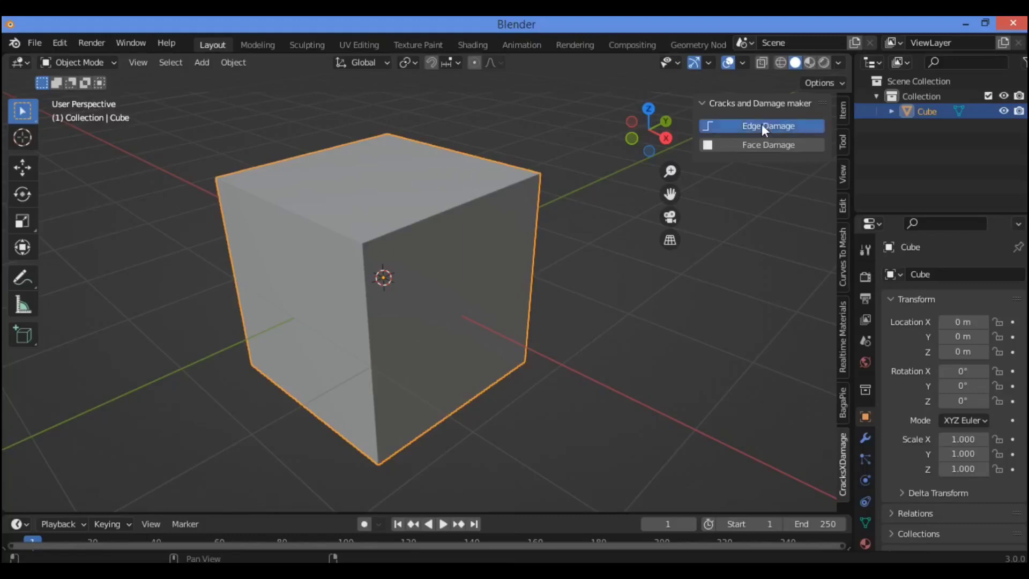
pyautogui.moveTo(648, 131); pyautogui.dragTo(383, 241)
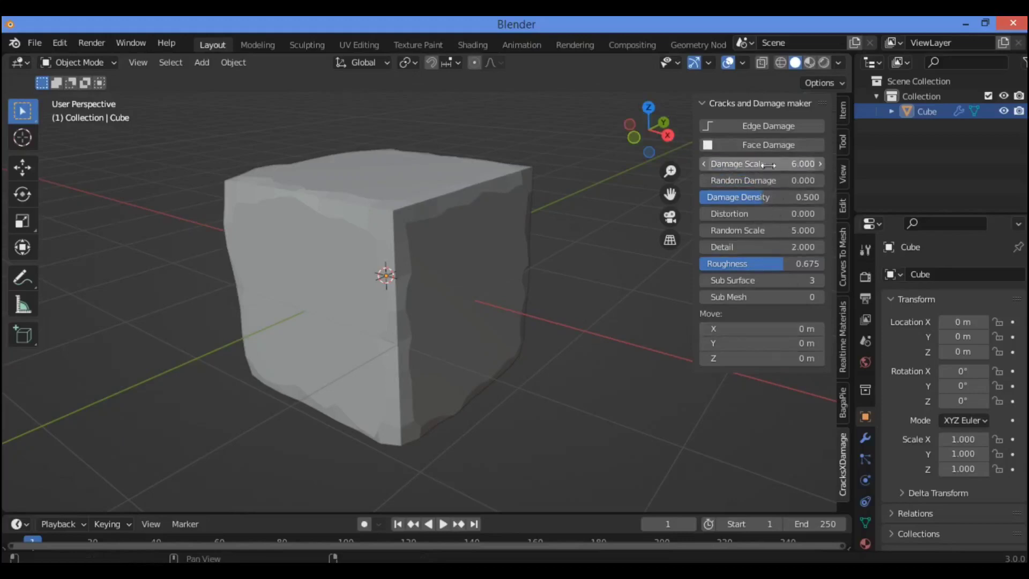
# Set the cube's Damage Scale to 7.36, Random Damage 2.68, Damage Density 0.417, Distortion 0.16, Random Scale 5.66, Detail 2.15 and Roughness 0.306.
pyautogui.moveTo(806, 163); pyautogui.dragTo(761, 214)
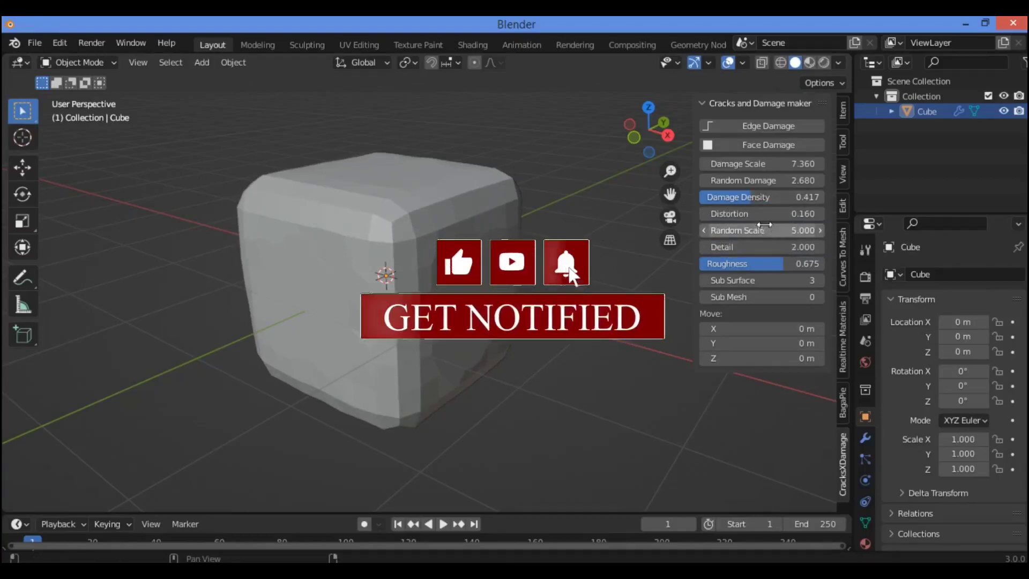
pyautogui.moveTo(761, 230); pyautogui.dragTo(736, 263)
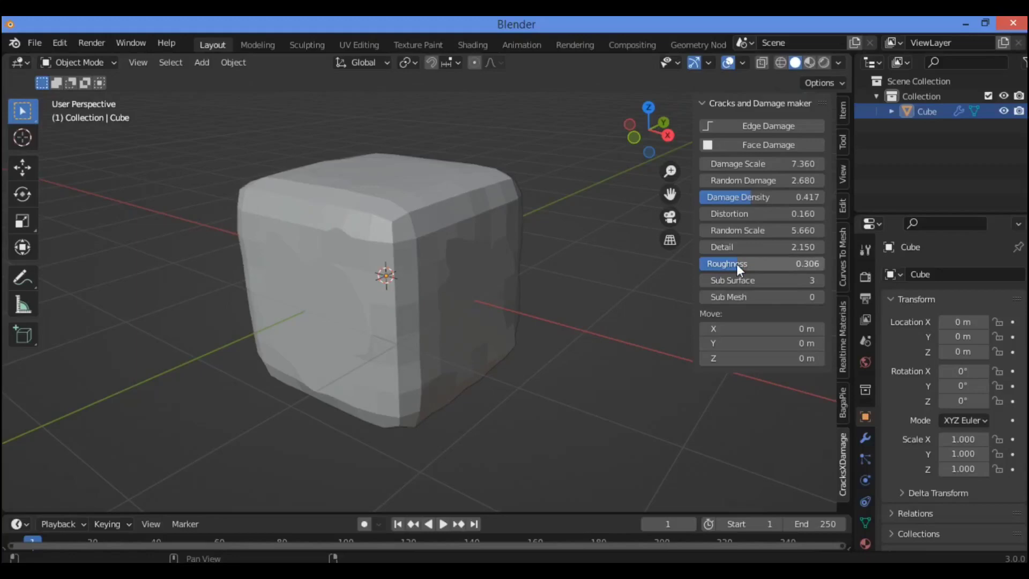
# Refine the cube's damaged mesh by setting Sub Surface to 4 and Sub Mesh to 1.
pyautogui.moveTo(736, 280)
pyautogui.mouseDown()
pyautogui.moveTo(746, 279)
pyautogui.moveTo(736, 280)
pyautogui.mouseUp()
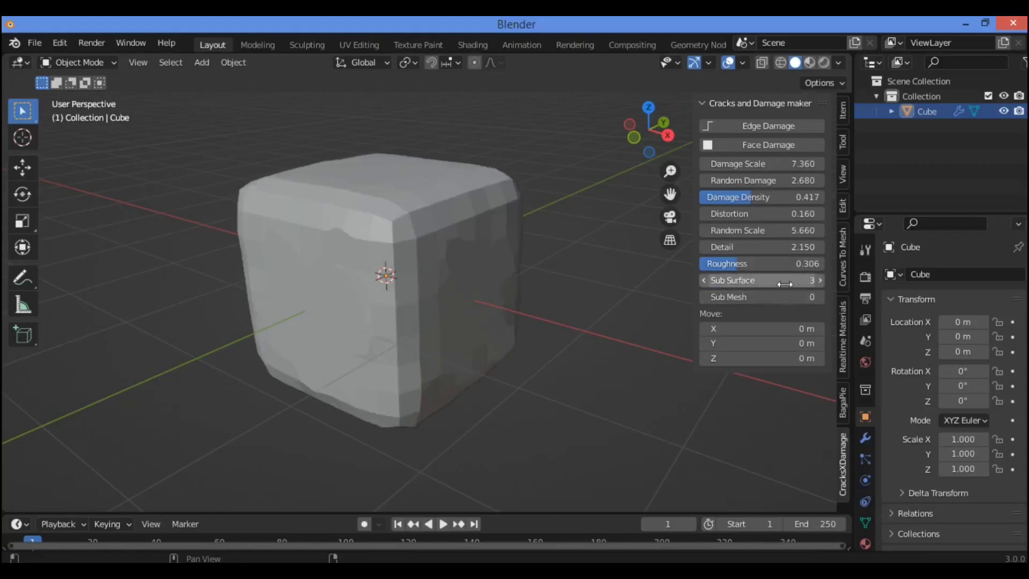
pyautogui.click(820, 278)
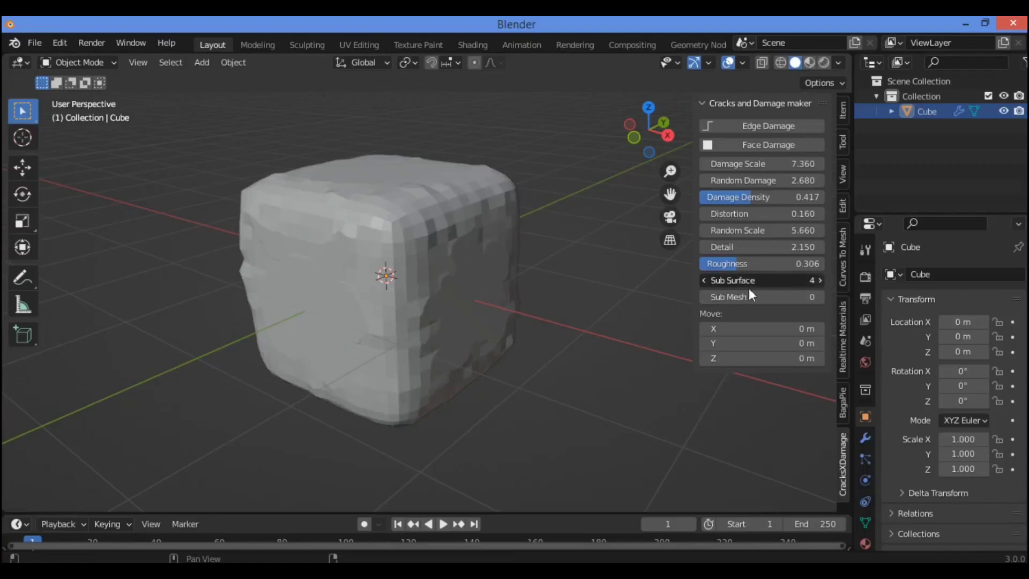
pyautogui.moveTo(750, 287); pyautogui.dragTo(767, 300)
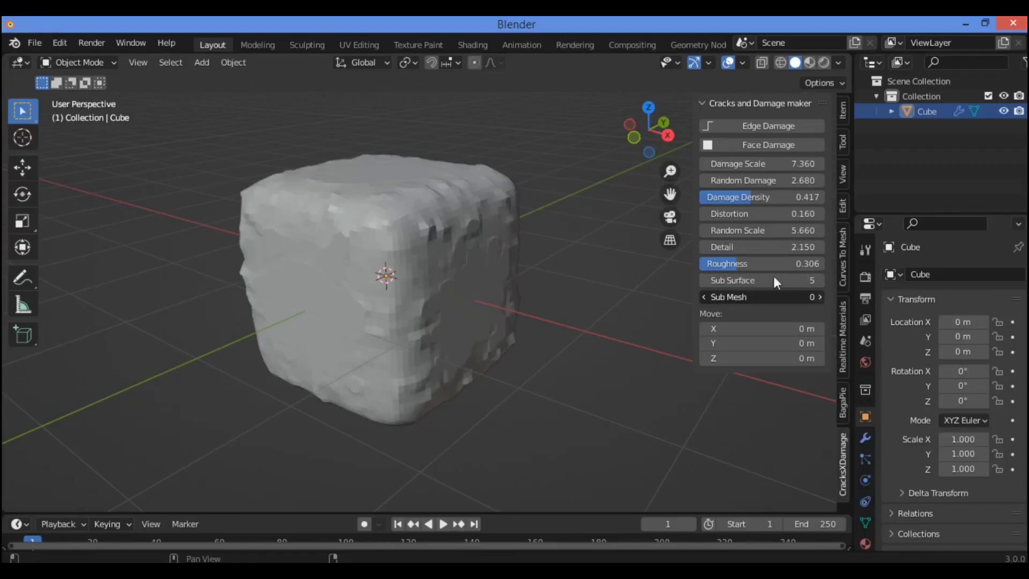
pyautogui.moveTo(704, 296); pyautogui.dragTo(734, 297)
pyautogui.doubleClick(735, 281)
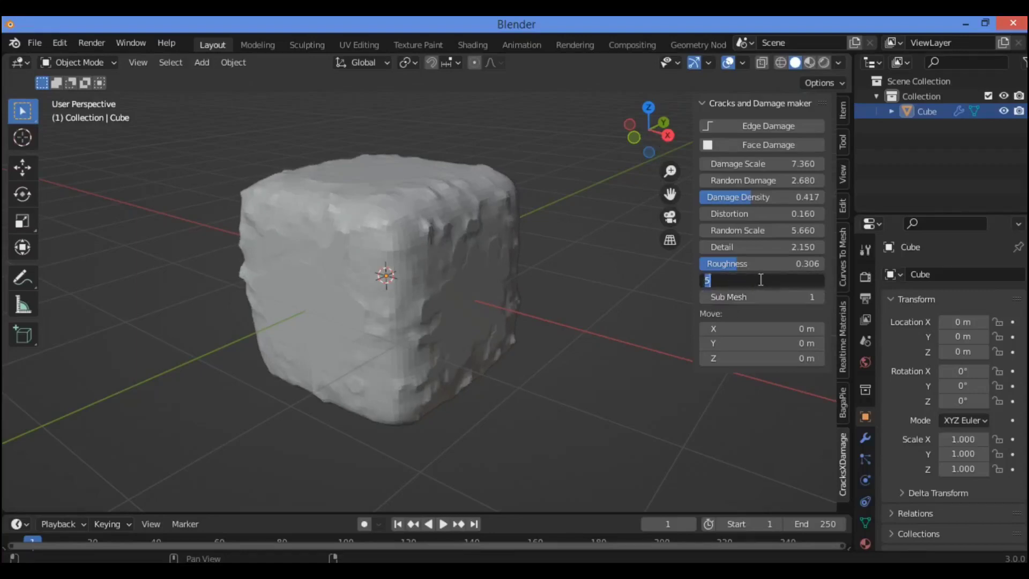
pyautogui.write('4')
pyautogui.press('Return')
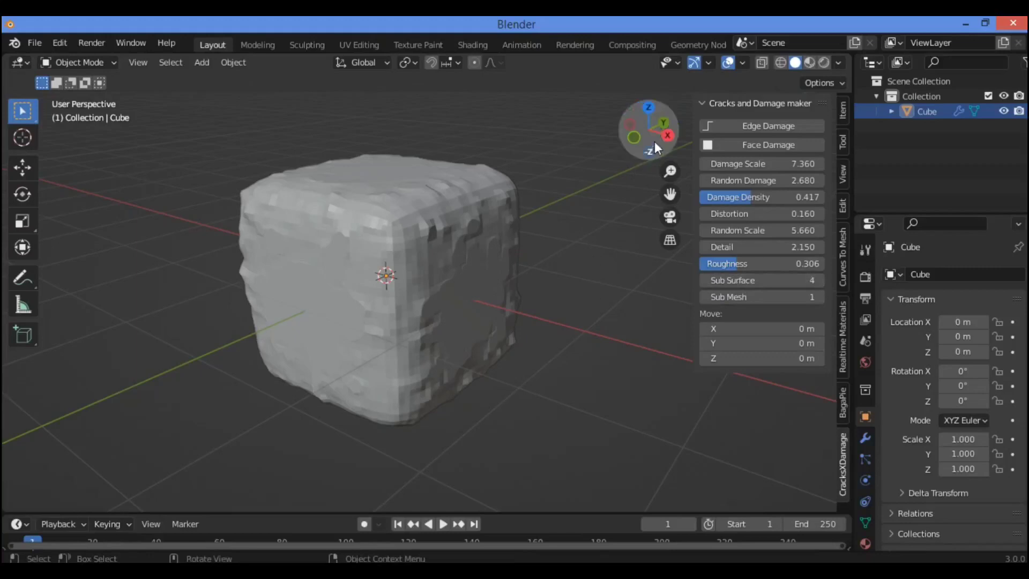
# Move the cube's damage 0.38 m along X, try shifting it along Y, and reset the Y offset to 0 m.
pyautogui.moveTo(655, 141); pyautogui.dragTo(635, 153)
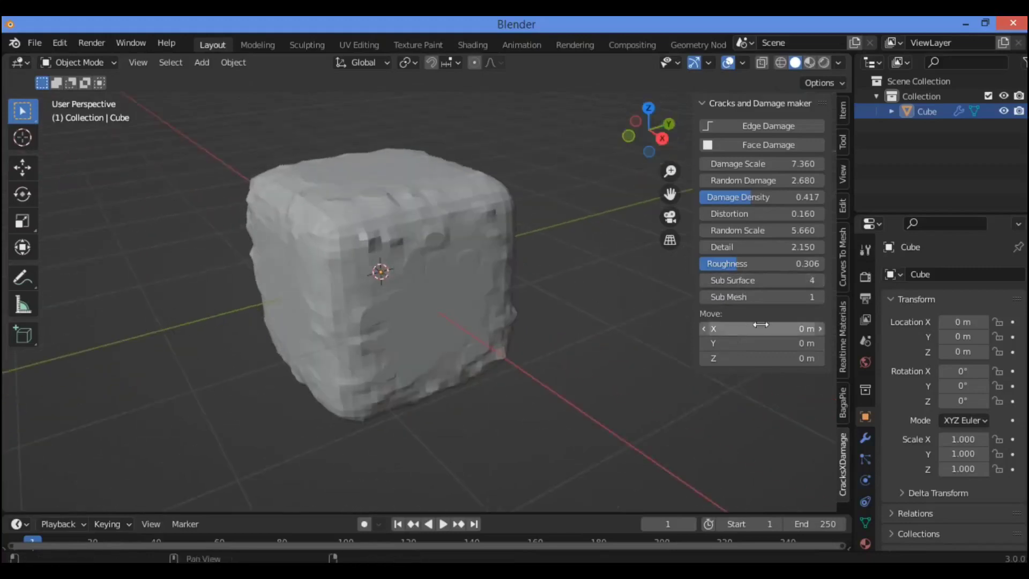
pyautogui.moveTo(761, 328); pyautogui.dragTo(785, 344)
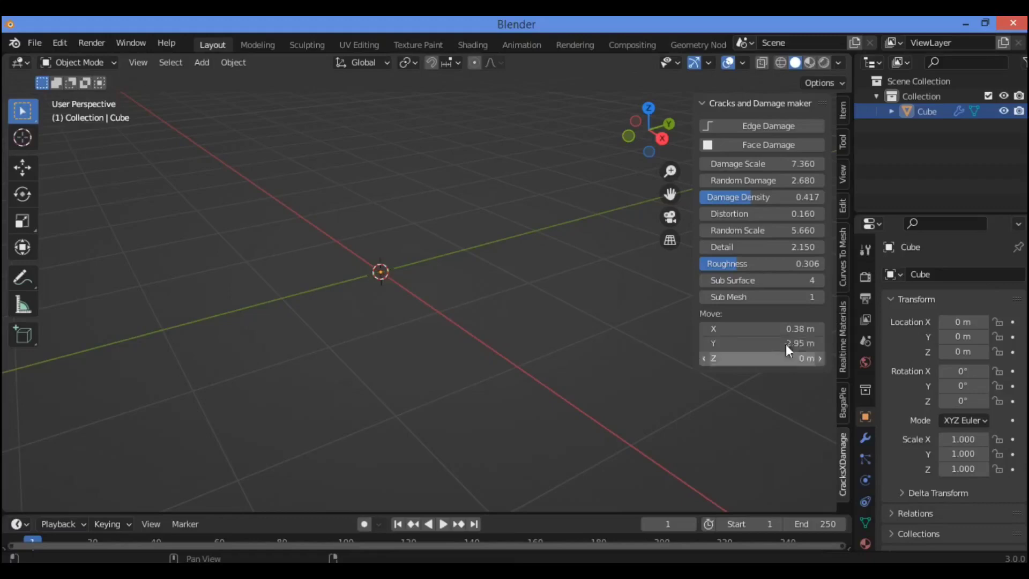
pyautogui.click(785, 344)
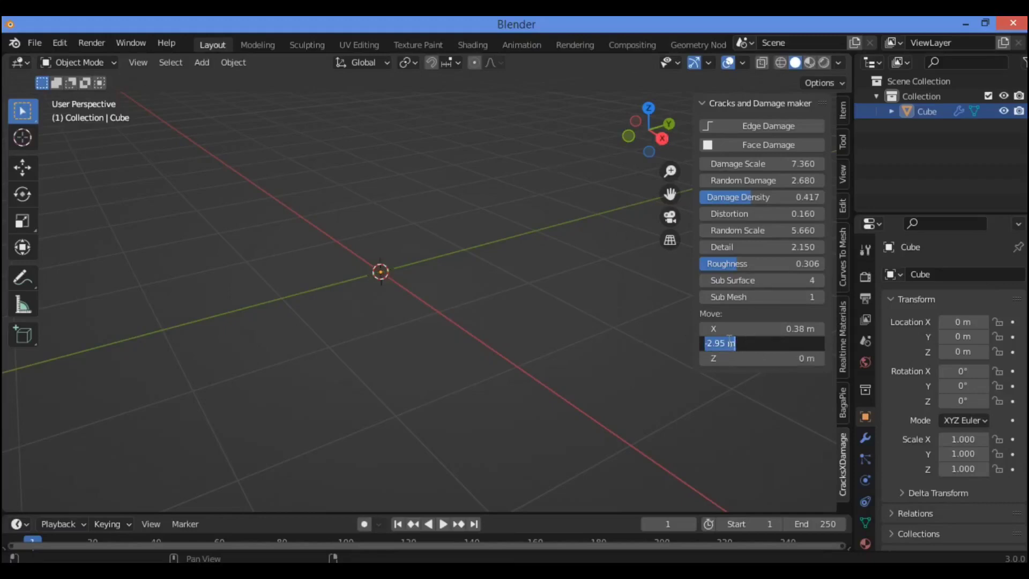
pyautogui.write('0')
pyautogui.press('Return')
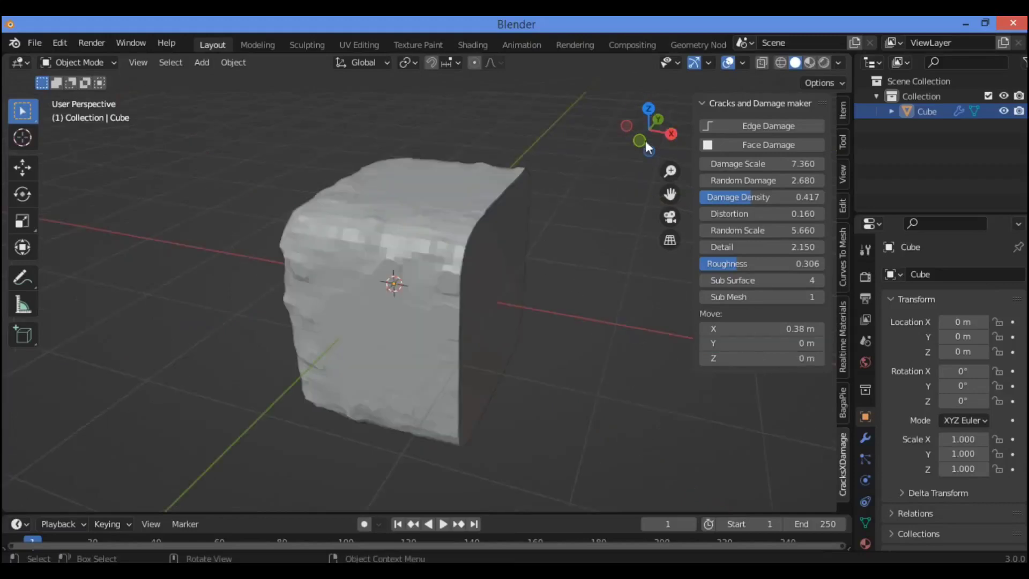
pyautogui.moveTo(645, 140); pyautogui.dragTo(669, 204)
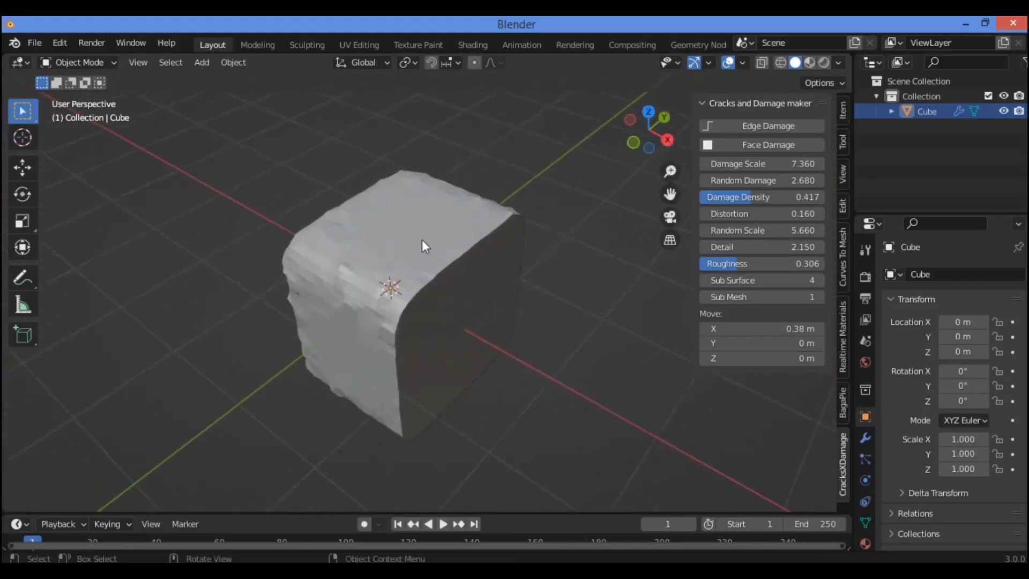
# Delete the damaged cube and add a Suzanne monkey mesh in its place.
pyautogui.click(423, 245)
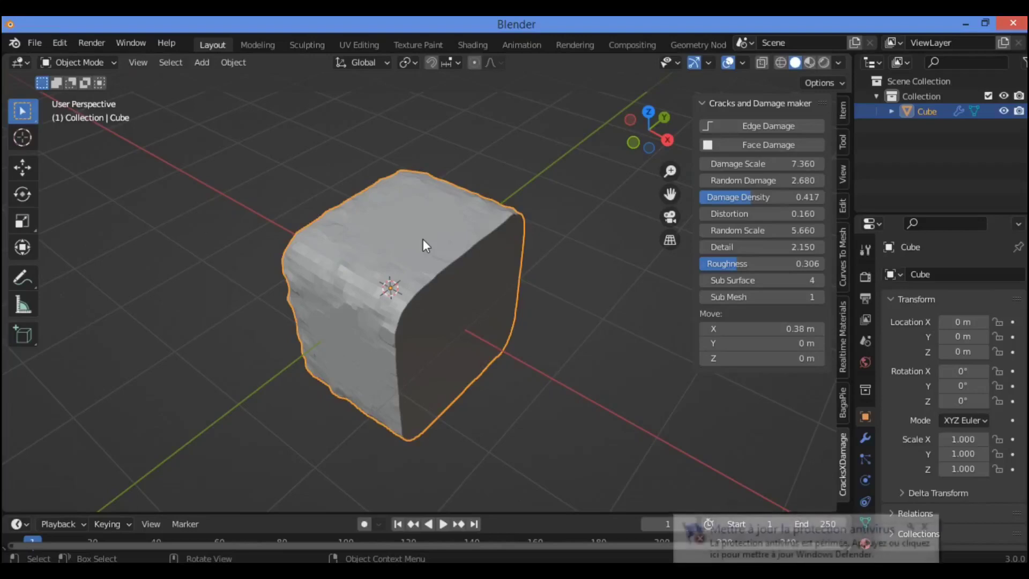
pyautogui.press('x')
pyautogui.click(423, 238)
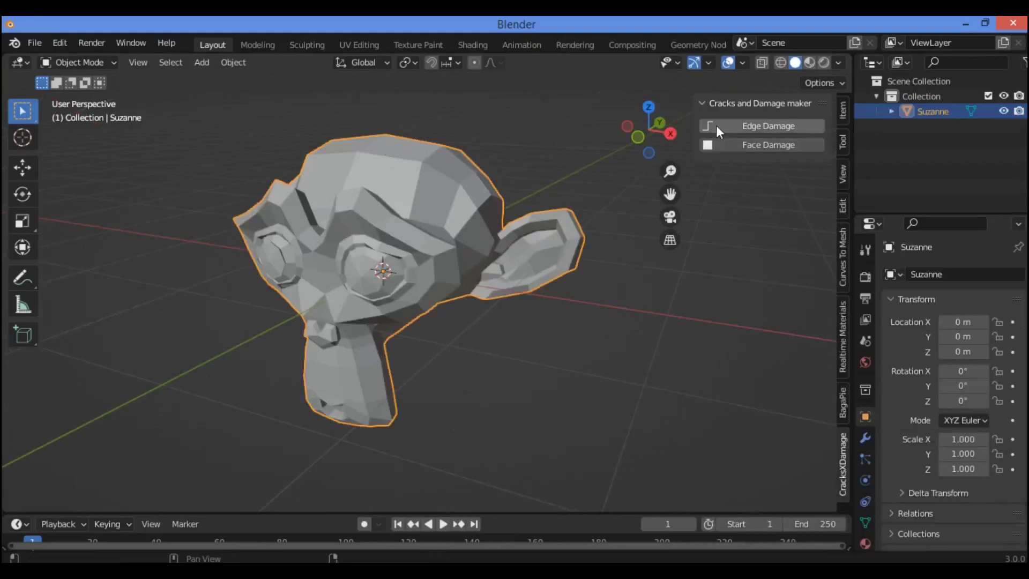
# Apply Edge Damage to the monkey head with Damage Scale 5.99, Damage Density 0 and Detail 0.
pyautogui.click(759, 124)
pyautogui.click(706, 143)
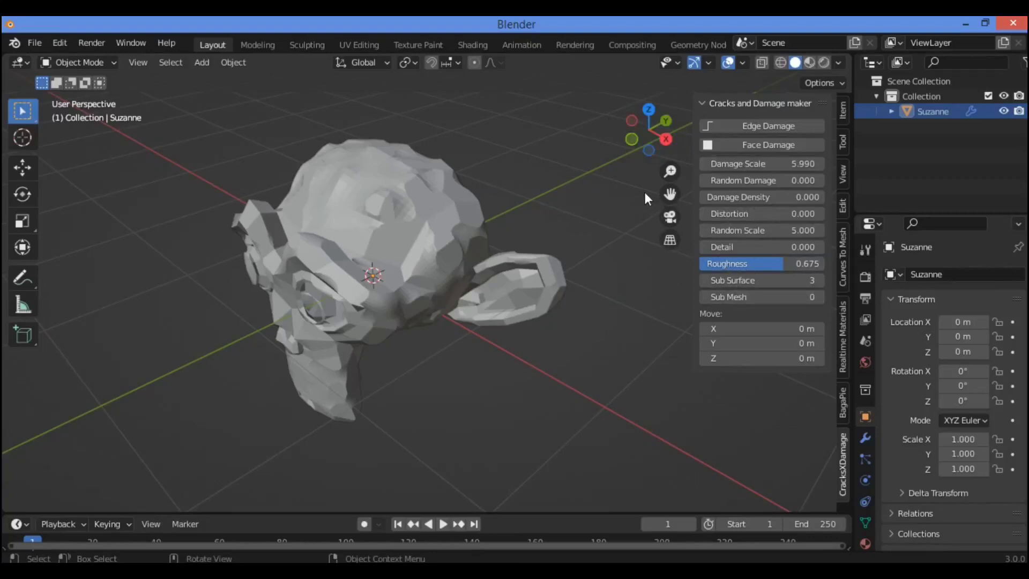
pyautogui.moveTo(647, 151); pyautogui.dragTo(594, 172)
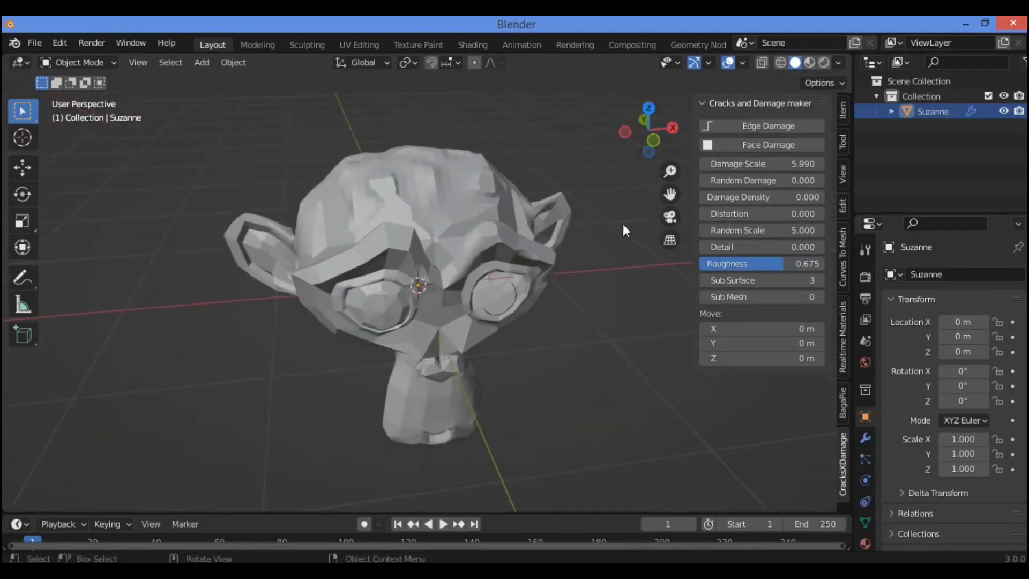